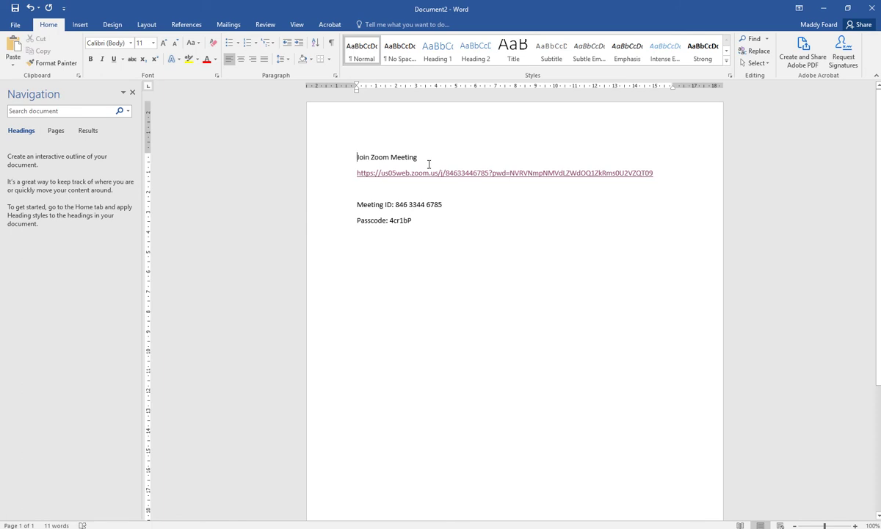
Open the meeting link from the document in Zoom Meetings and join without video
ctrl+click(387, 180)
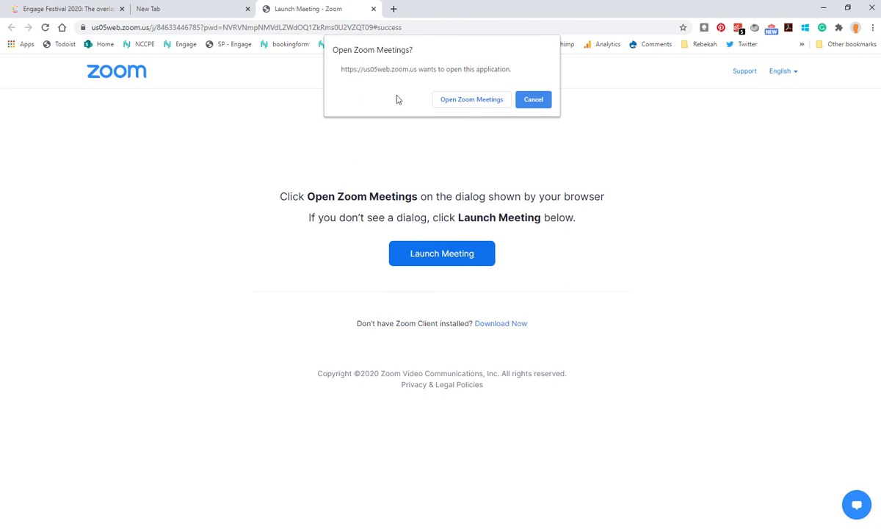
click(454, 106)
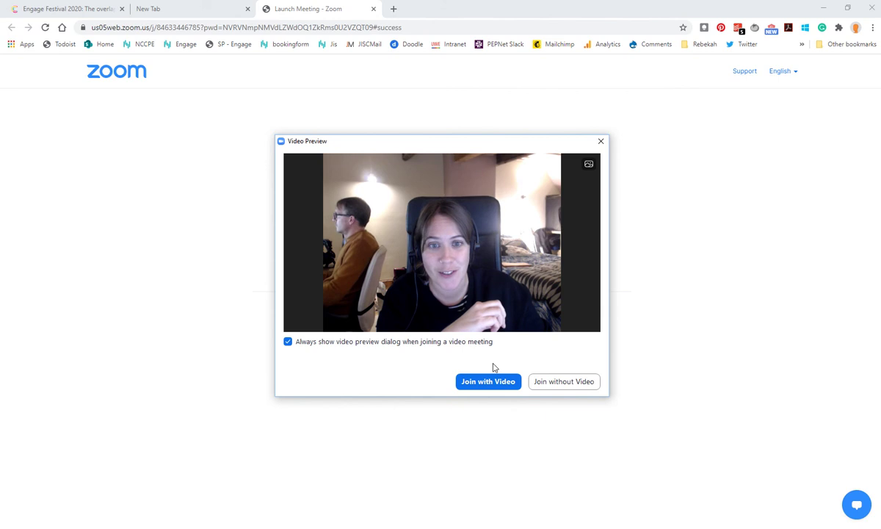
click(550, 383)
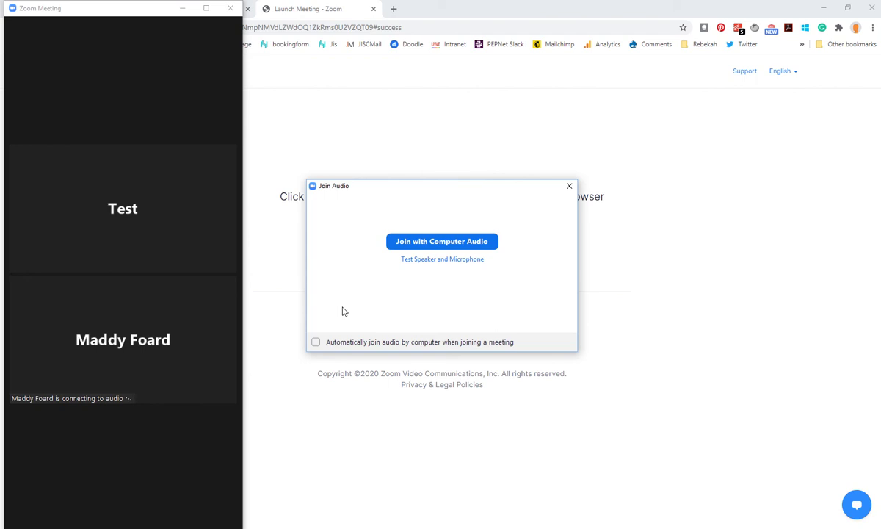
Run the speaker test with the Sennheiser SC60 headset earphone and confirm that the ringtone is heard
click(419, 259)
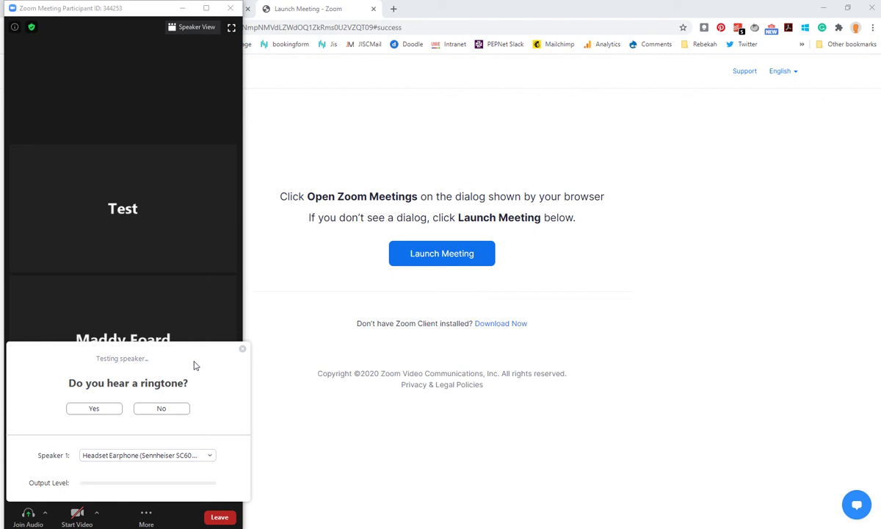
click(122, 455)
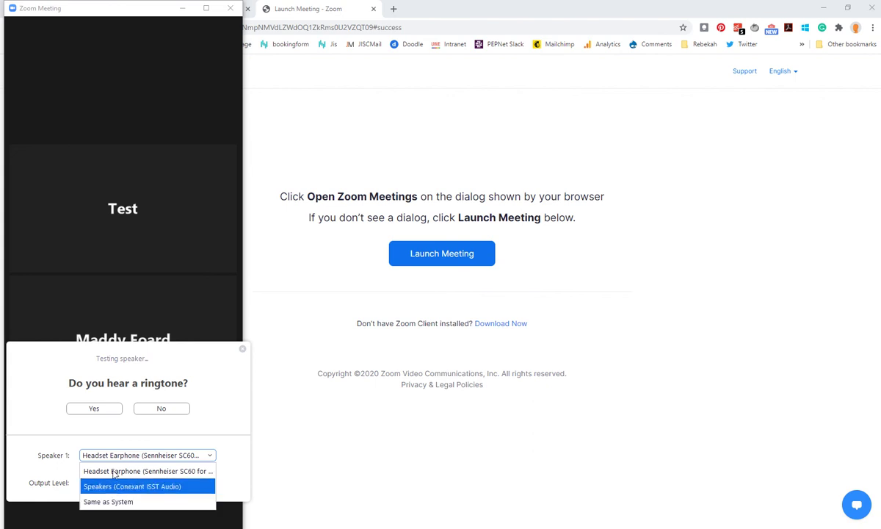
click(115, 429)
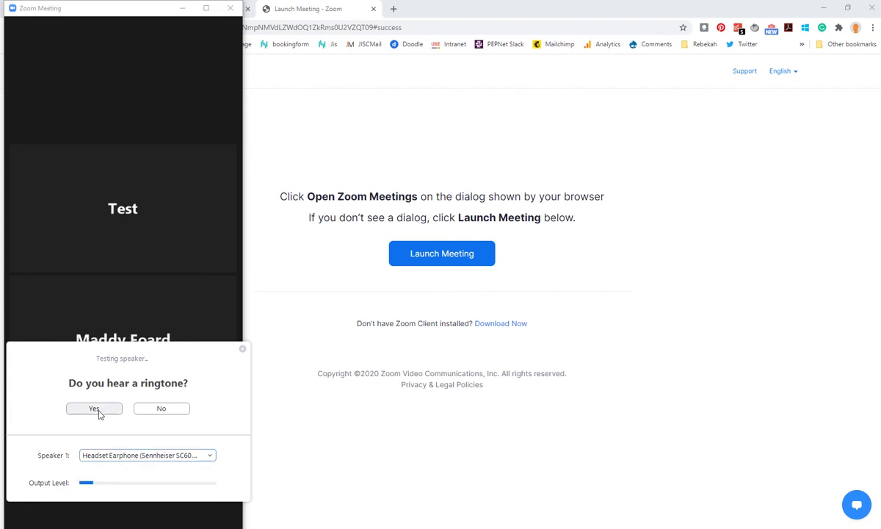
click(94, 409)
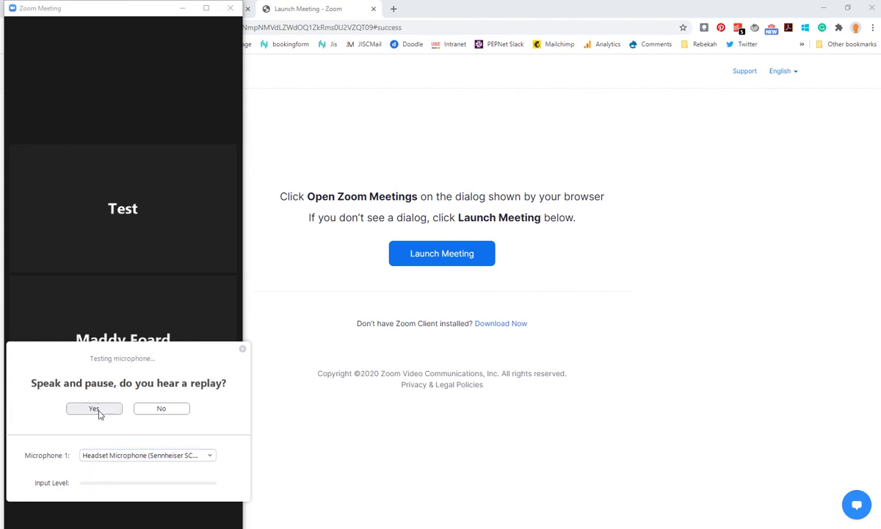
Check the microphone choices, keep the Sennheiser headset microphone, and confirm that the test replay is heard
click(93, 459)
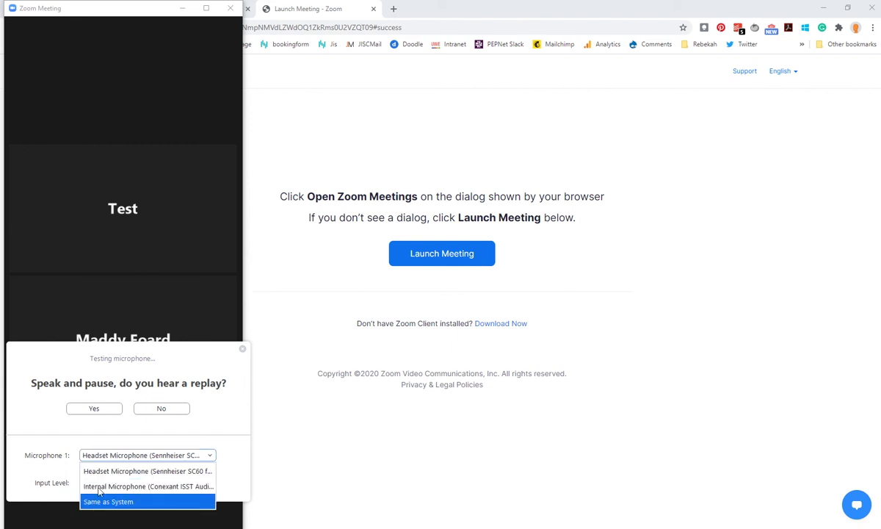
click(99, 456)
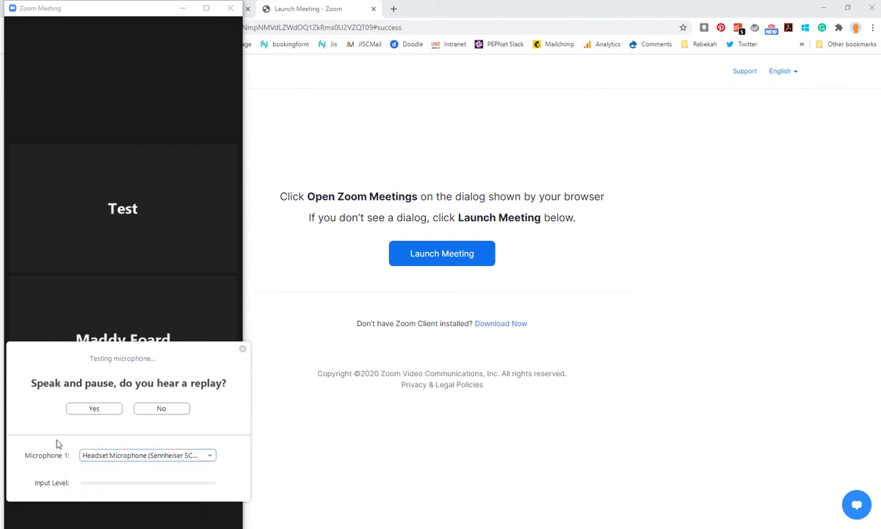
click(108, 410)
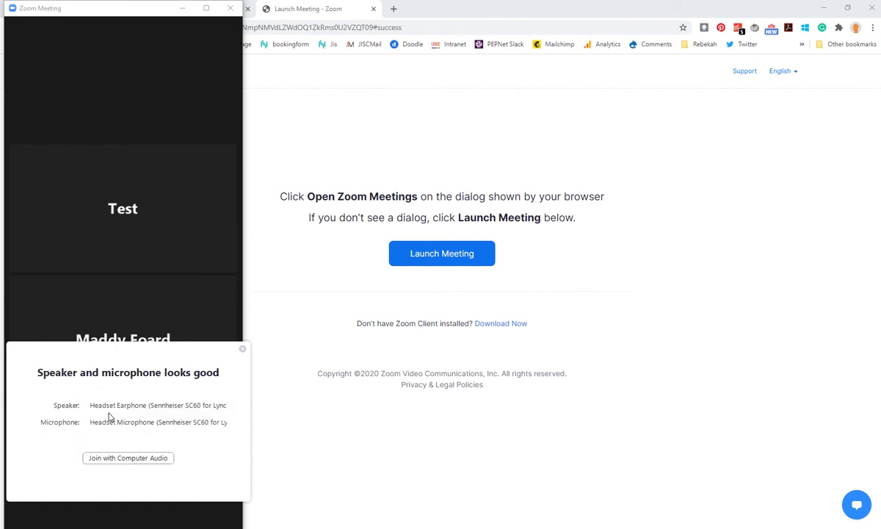
Finish the audio test, join the meeting with computer audio, and maximize the meeting window
click(124, 460)
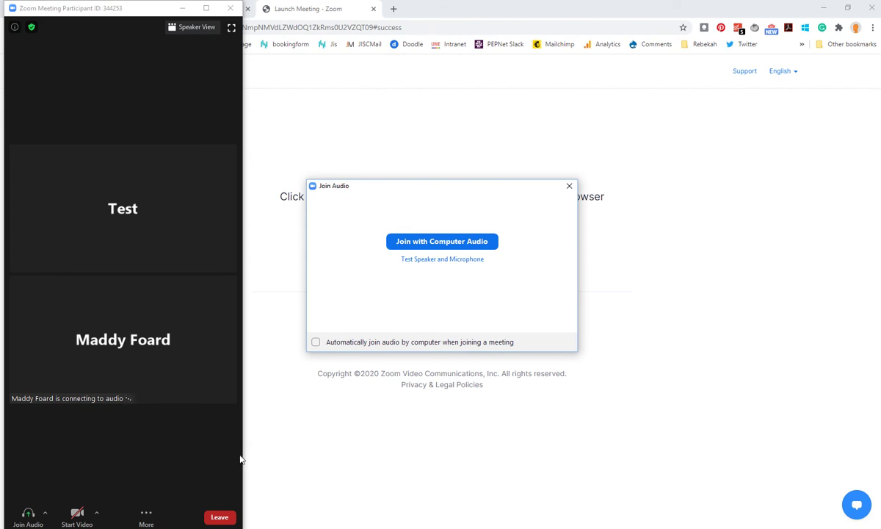
click(407, 242)
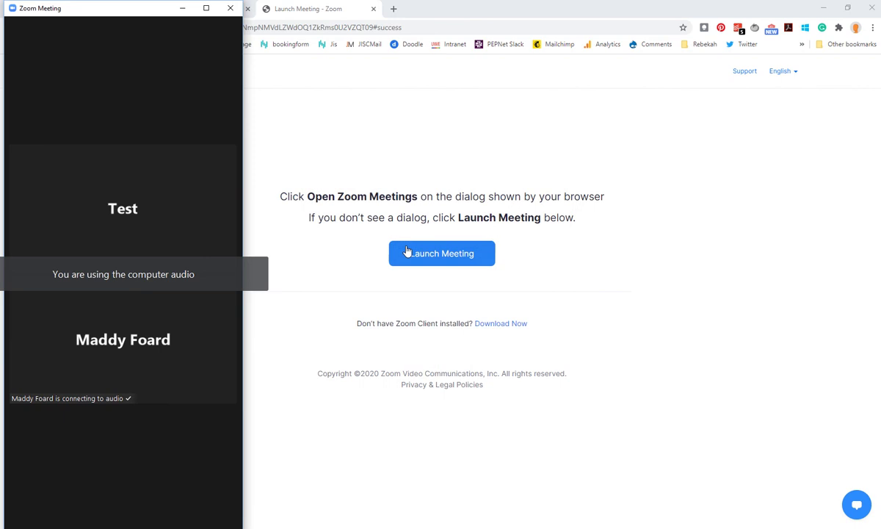
click(206, 9)
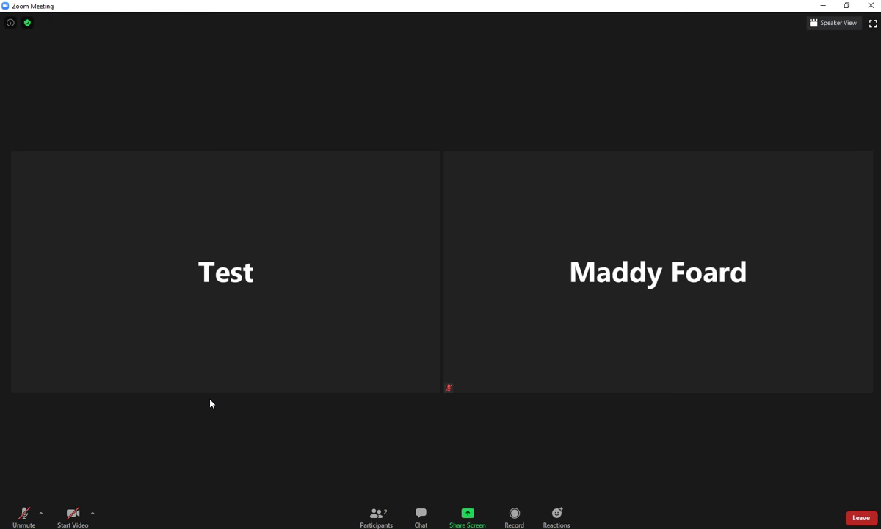
Switch the camera on and back off, and unmute and re-mute the microphone
mouse_move(294, 251)
click(68, 516)
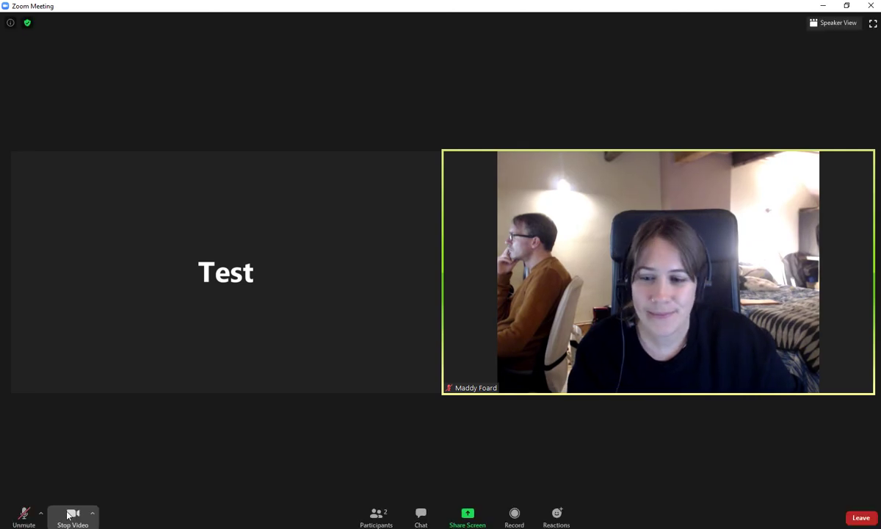
click(69, 516)
click(68, 516)
click(69, 516)
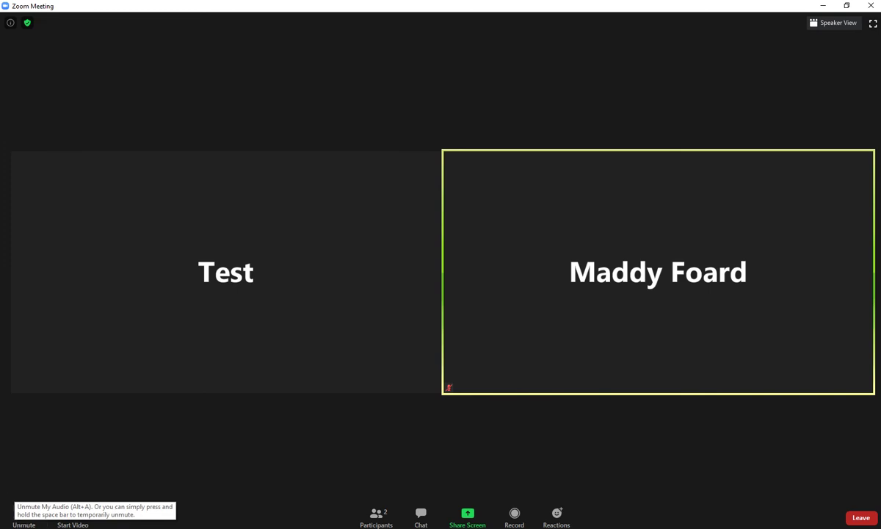
click(22, 514)
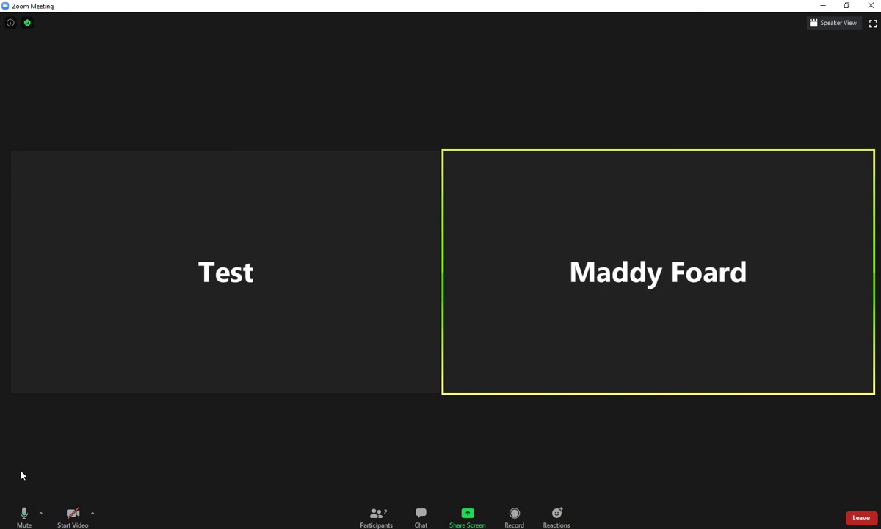
click(23, 512)
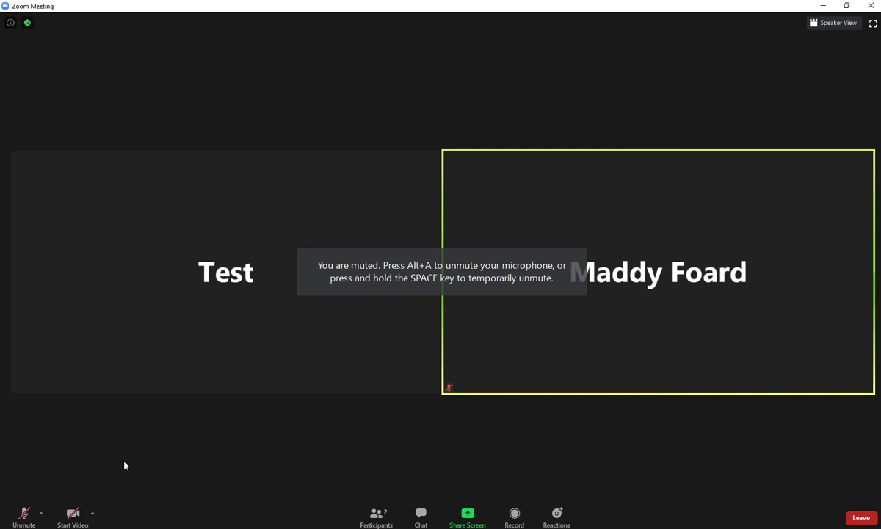
Review the available camera options and the microphone and speaker options, leaving the selections as they are
click(92, 515)
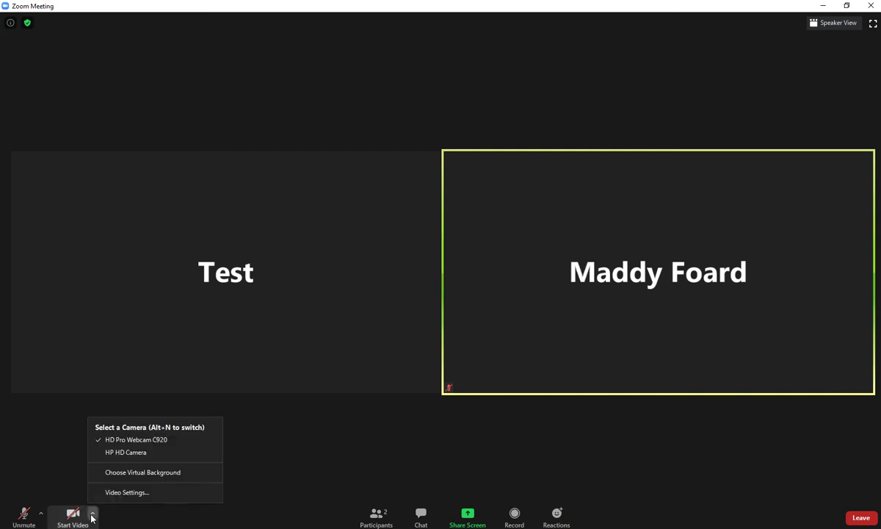
click(39, 516)
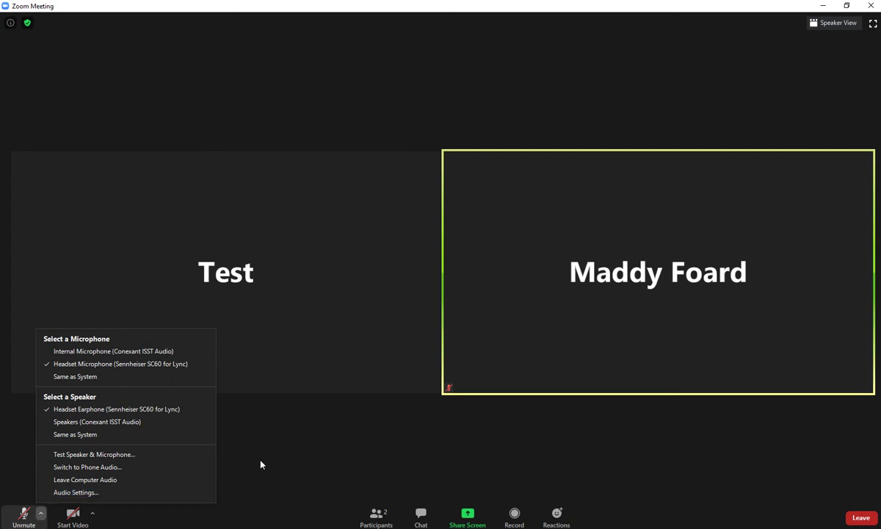
click(294, 451)
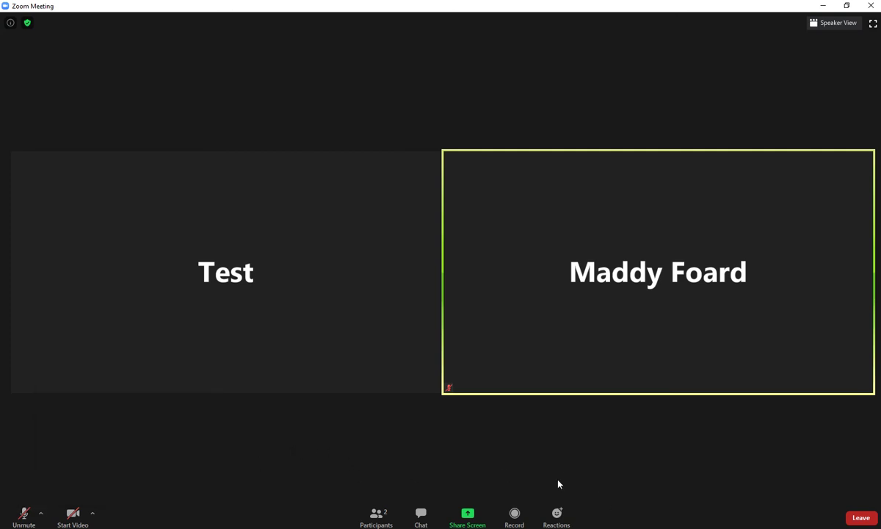
View the list of meeting participants and close it again
click(374, 516)
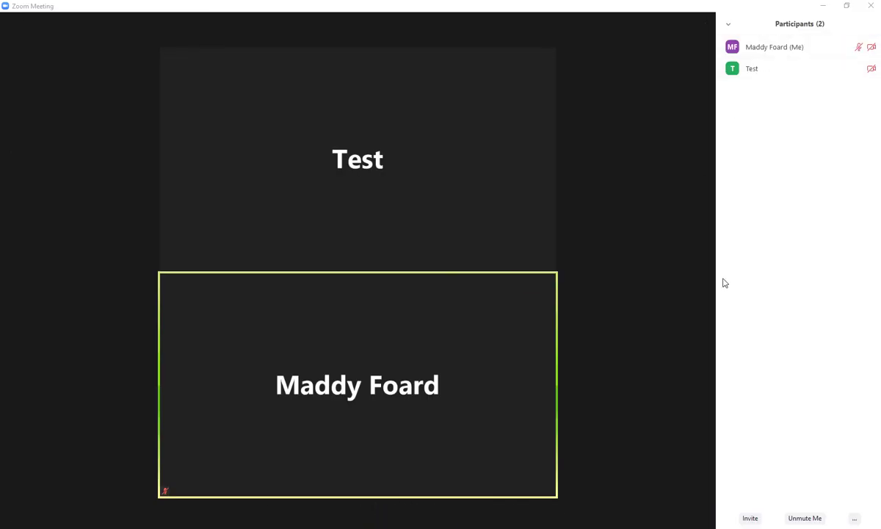
mouse_move(664, 295)
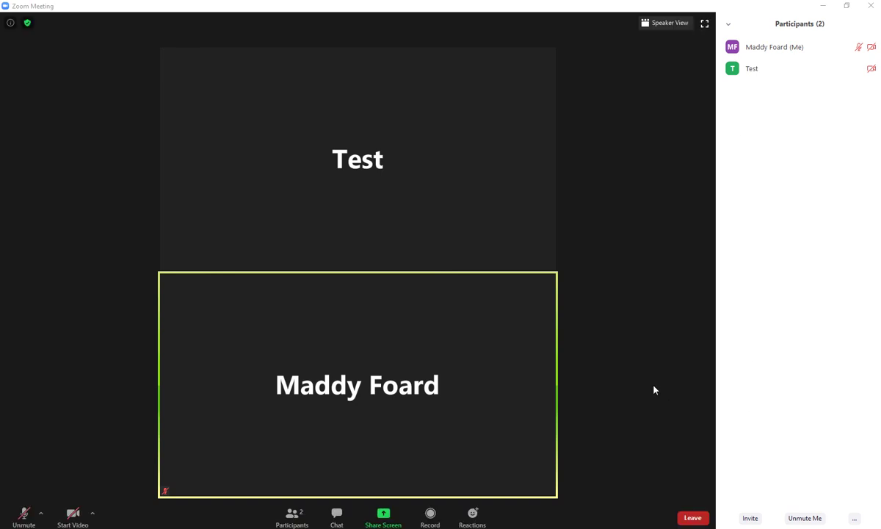
click(291, 520)
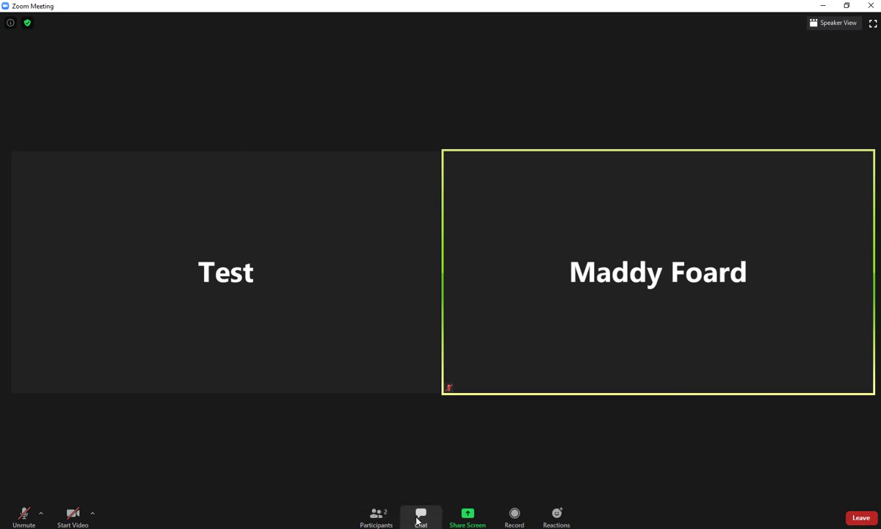
Open the meeting chat and send the message "Hello!" to everyone
click(418, 518)
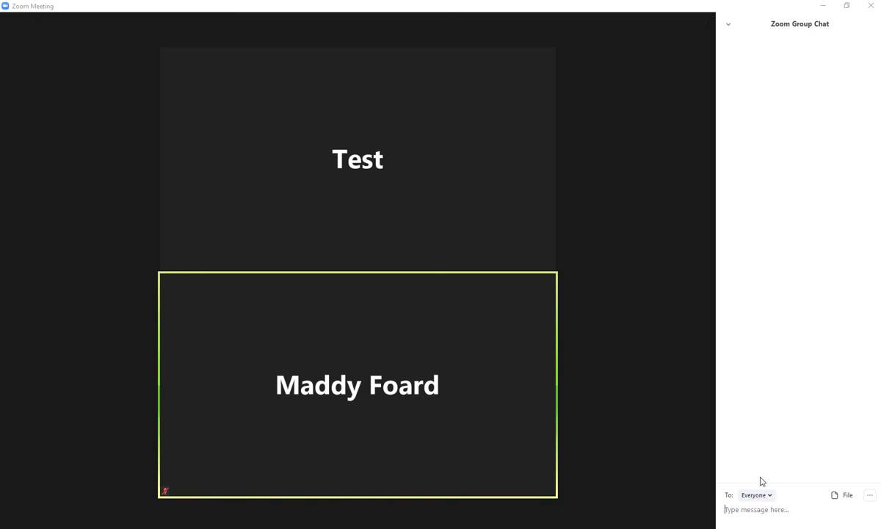
text(Hello!)
key(Return)
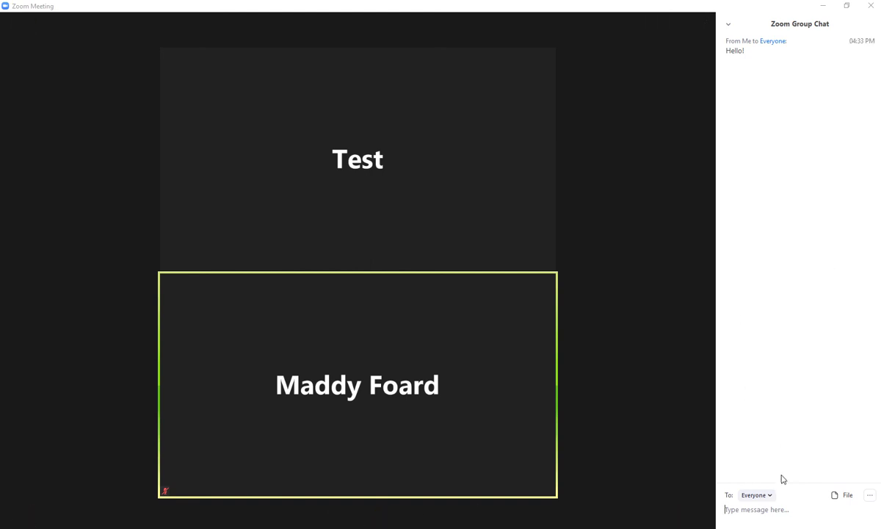
Send the private chat message "Hi!" to the participant Test
click(769, 496)
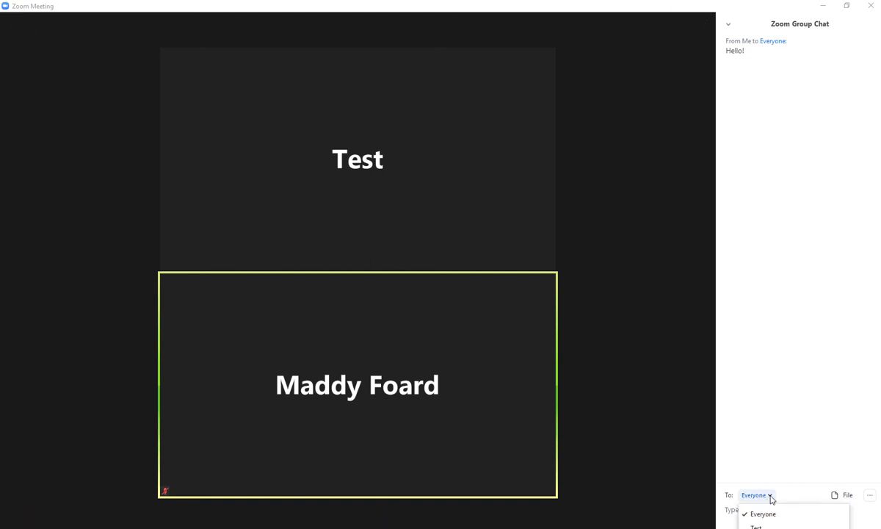
click(762, 526)
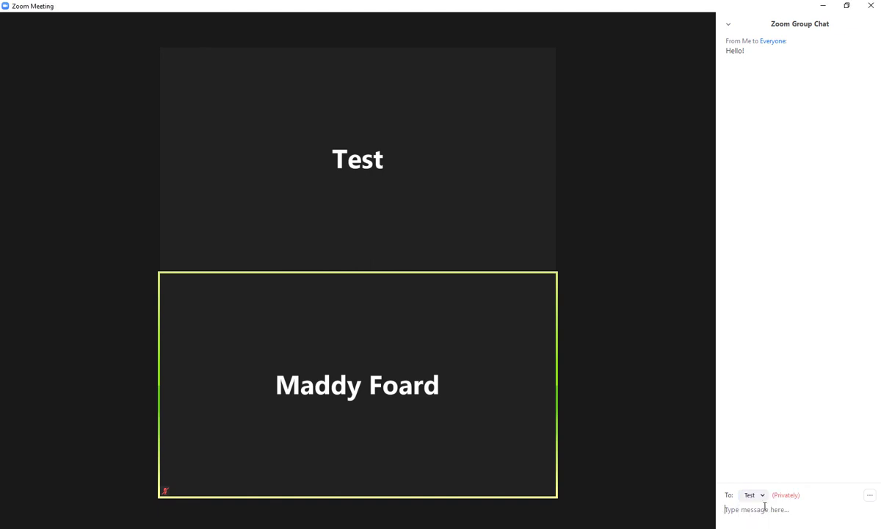
text(Hi!)
key(Return)
Set the chat recipient back to Everyone and close the chat
click(750, 496)
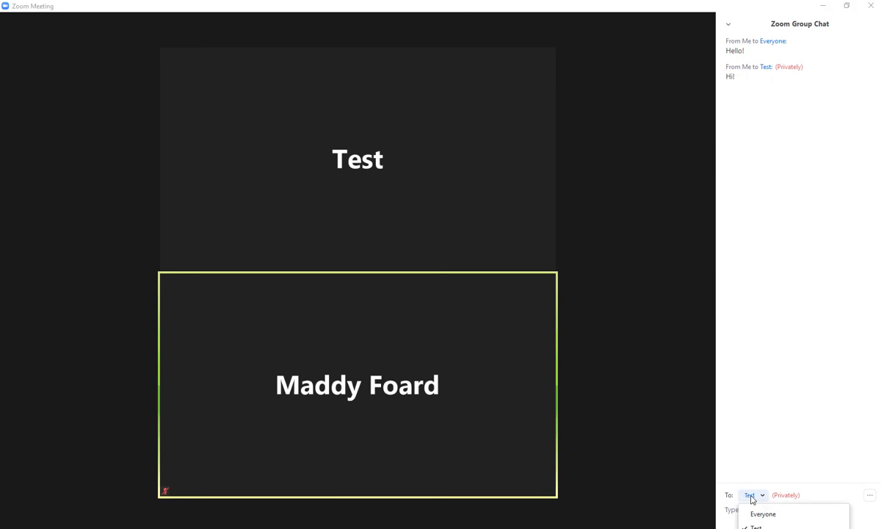
click(758, 512)
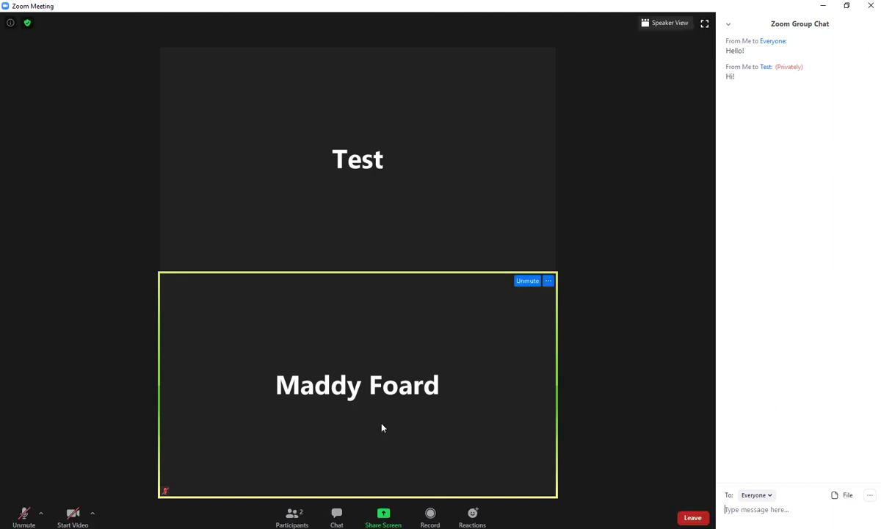
click(335, 516)
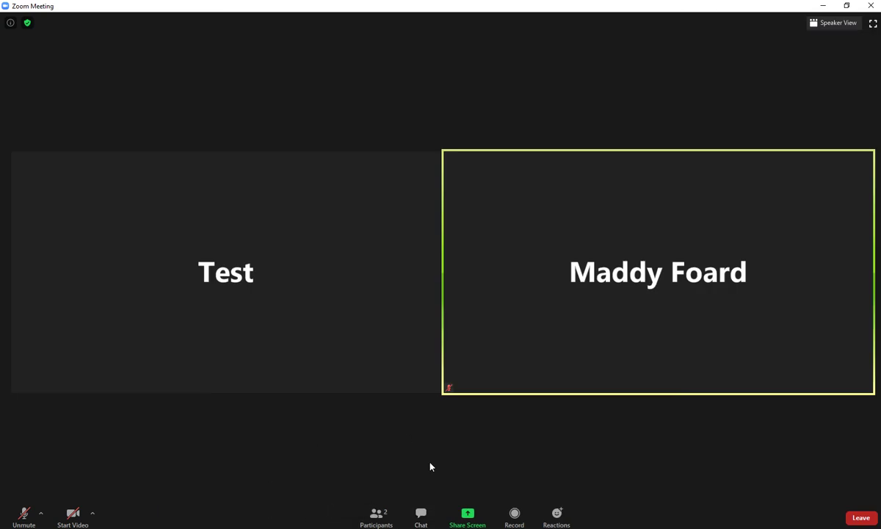
Try to share the screen and to record the meeting, dismissing each notice
click(468, 514)
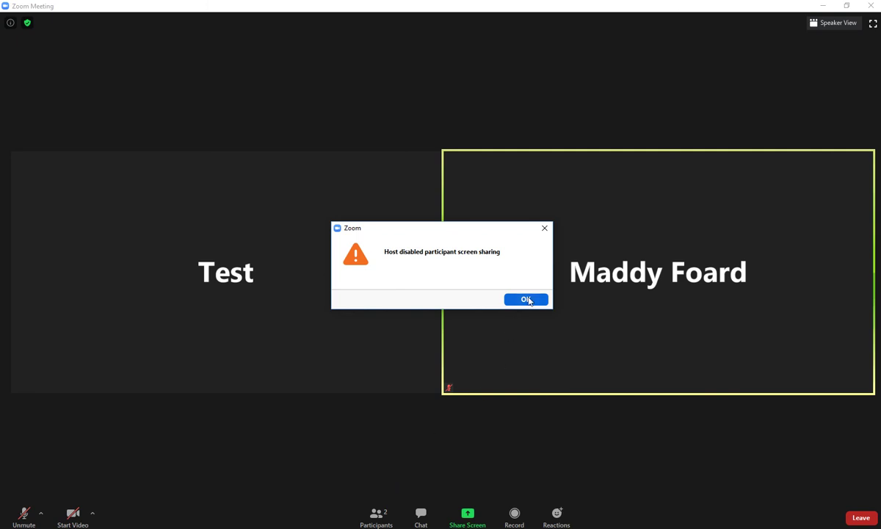
click(526, 298)
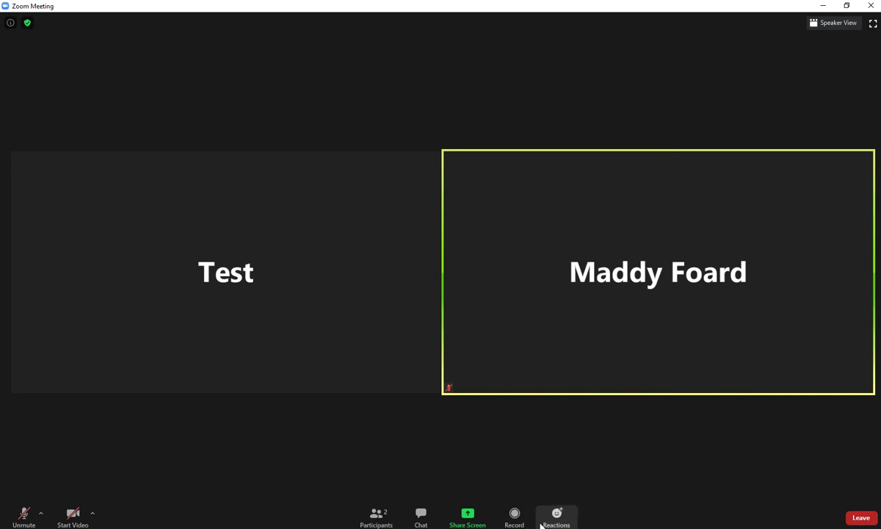
click(514, 514)
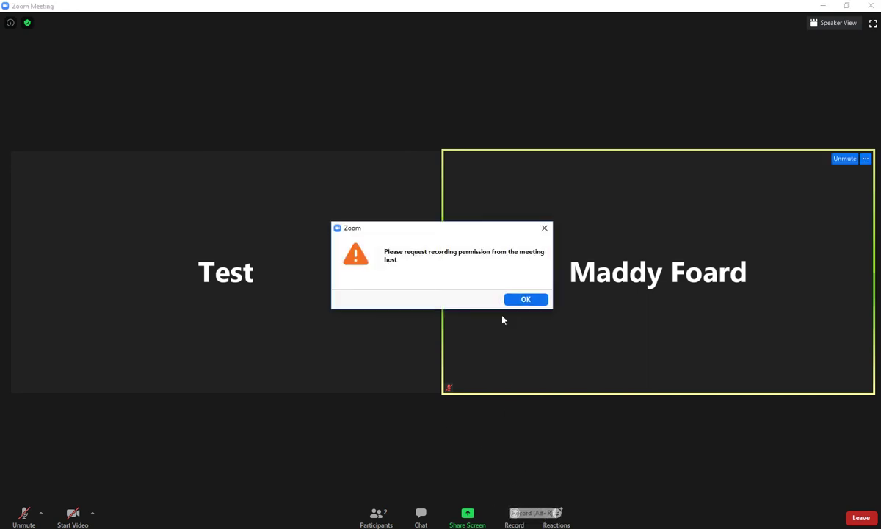
click(524, 298)
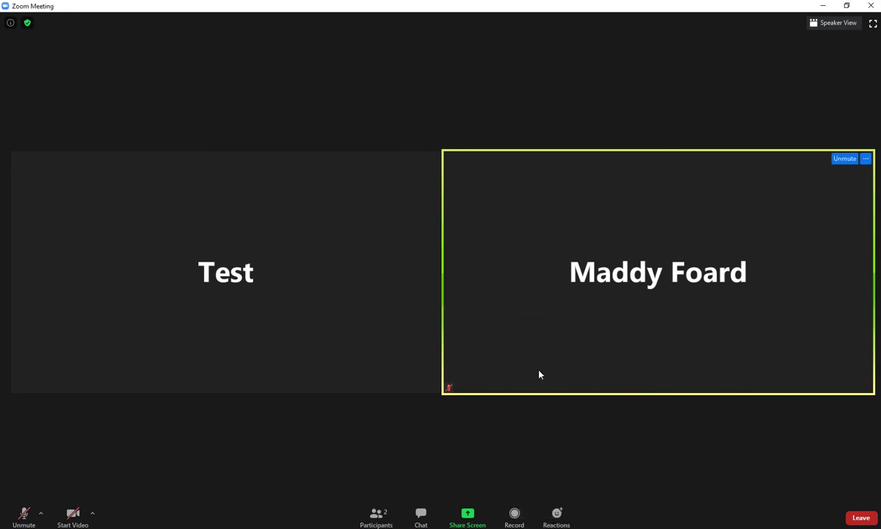
Send a clapping hands reaction to the meeting
click(556, 516)
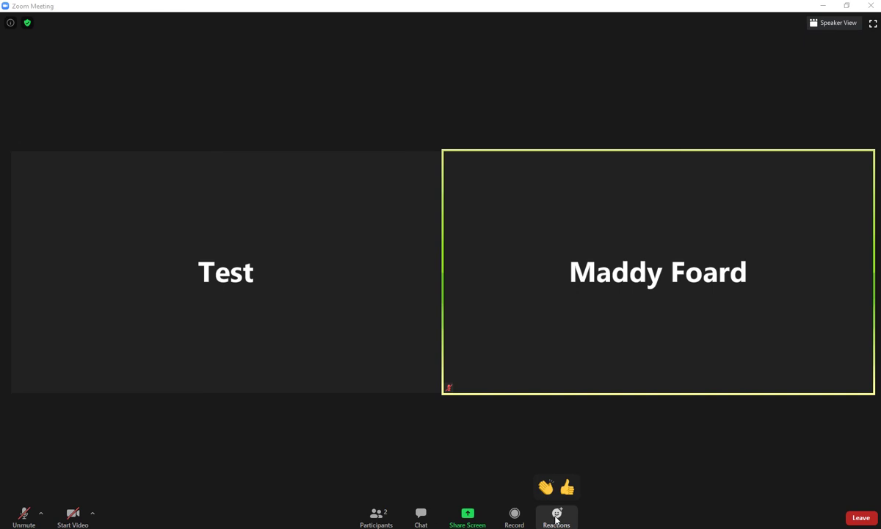
click(549, 492)
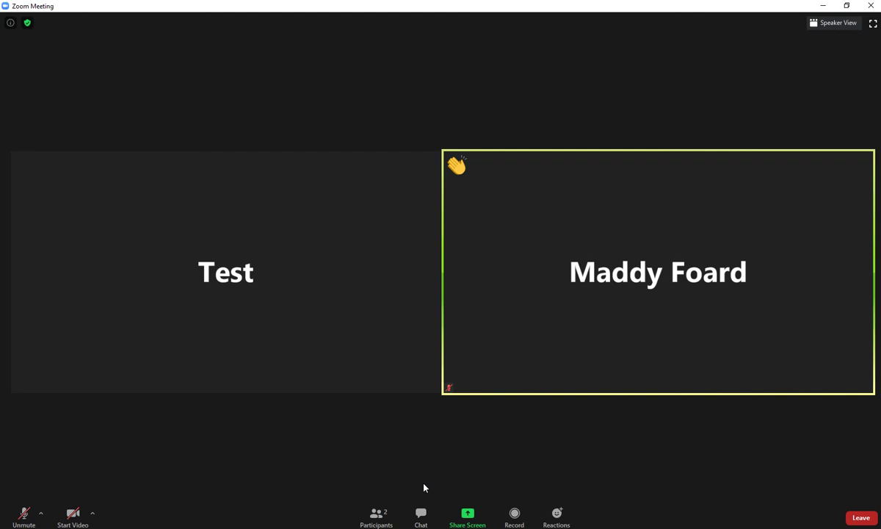
Show the participants list, raise your own hand in the meeting, and lower it again
click(377, 514)
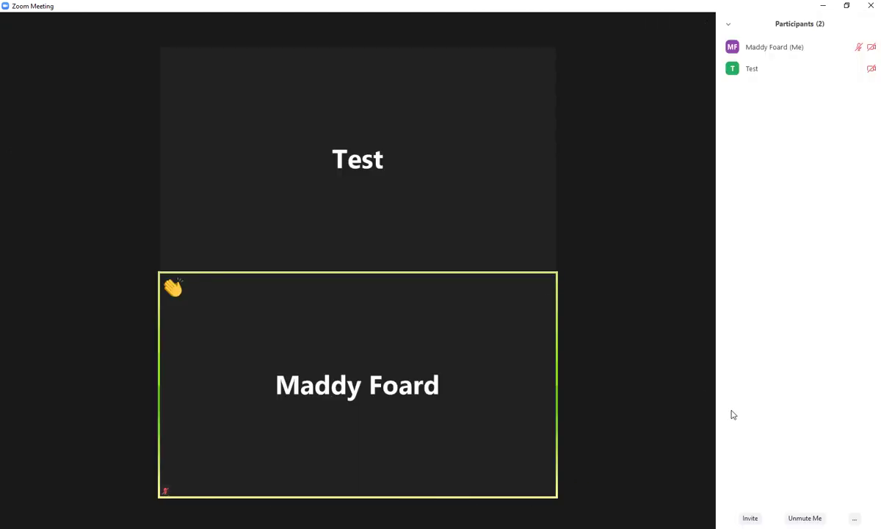
click(854, 518)
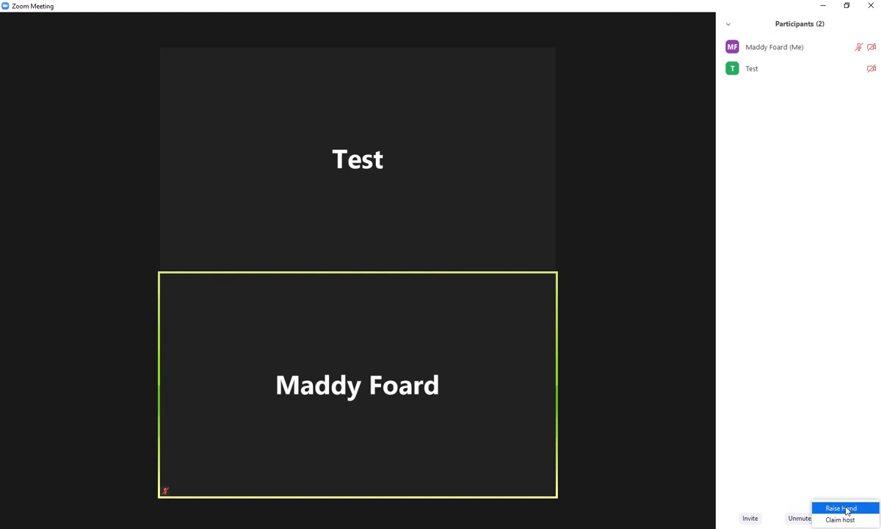
click(846, 507)
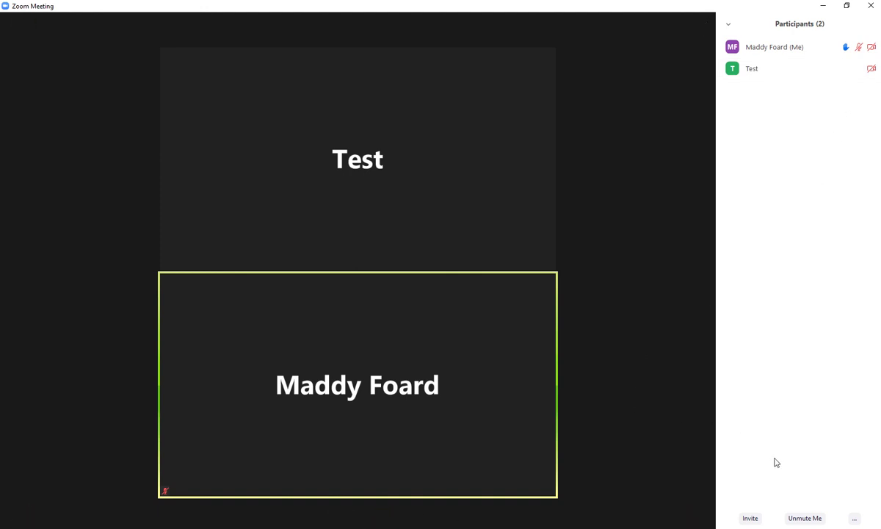
click(853, 519)
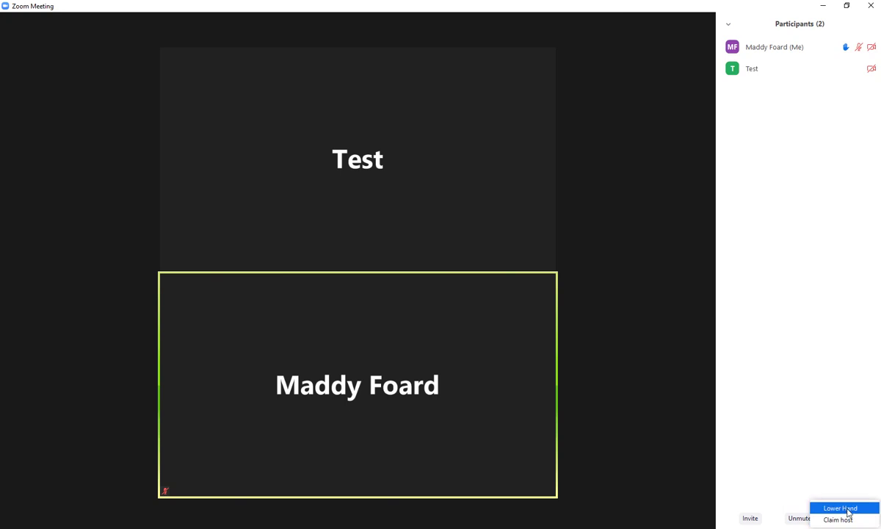
click(841, 507)
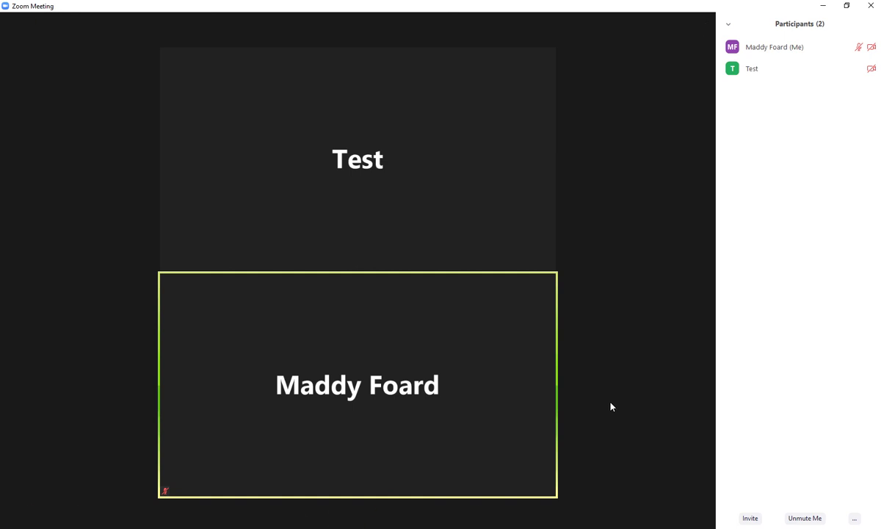
Leave the meeting and confirm leaving
mouse_move(608, 404)
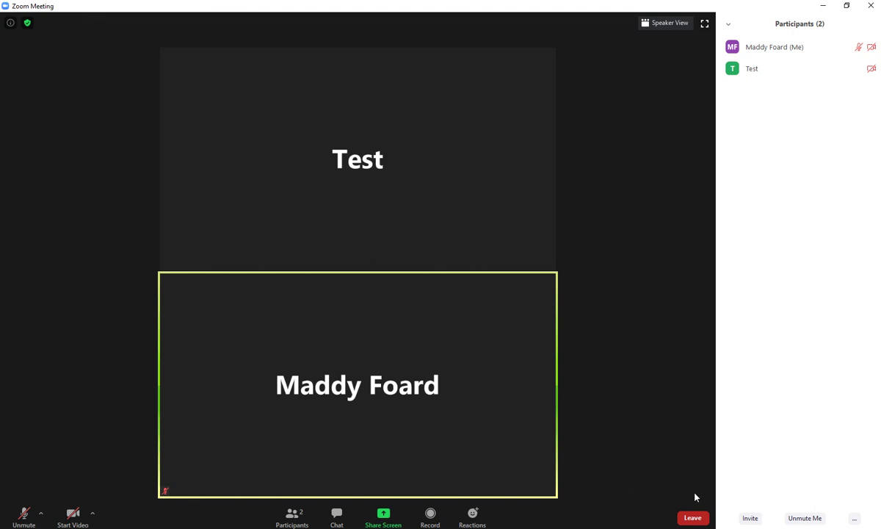
click(687, 518)
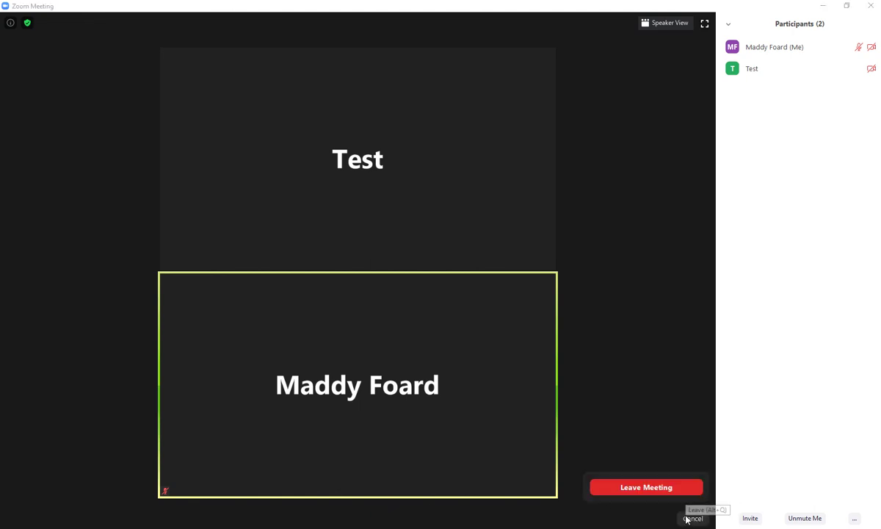
click(646, 487)
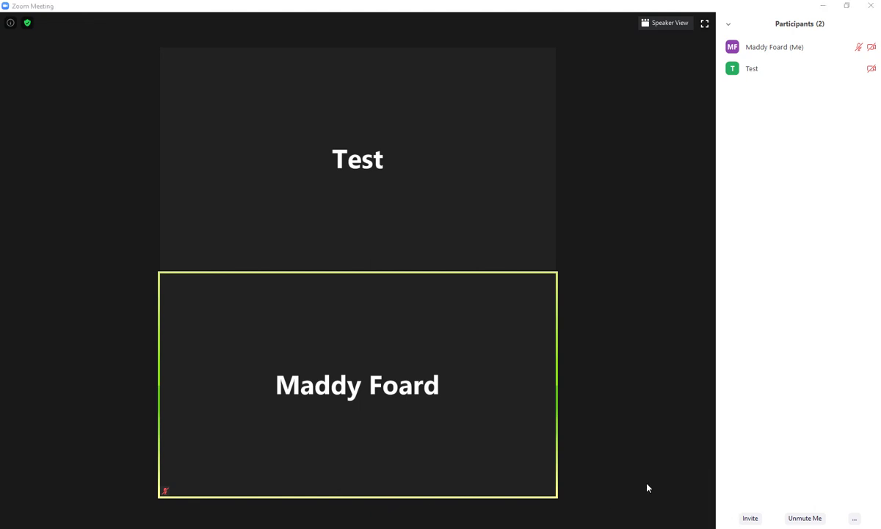